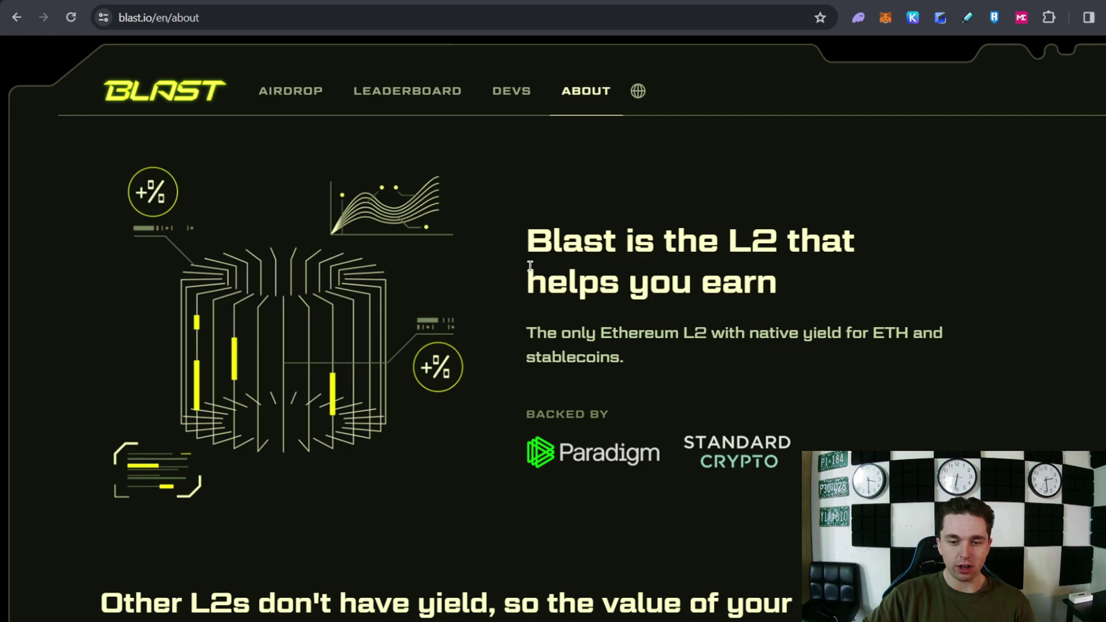
Scroll the blast.io About page past the yield chart to the 'How Blast works' section
scroll(563, 271, down, 1)
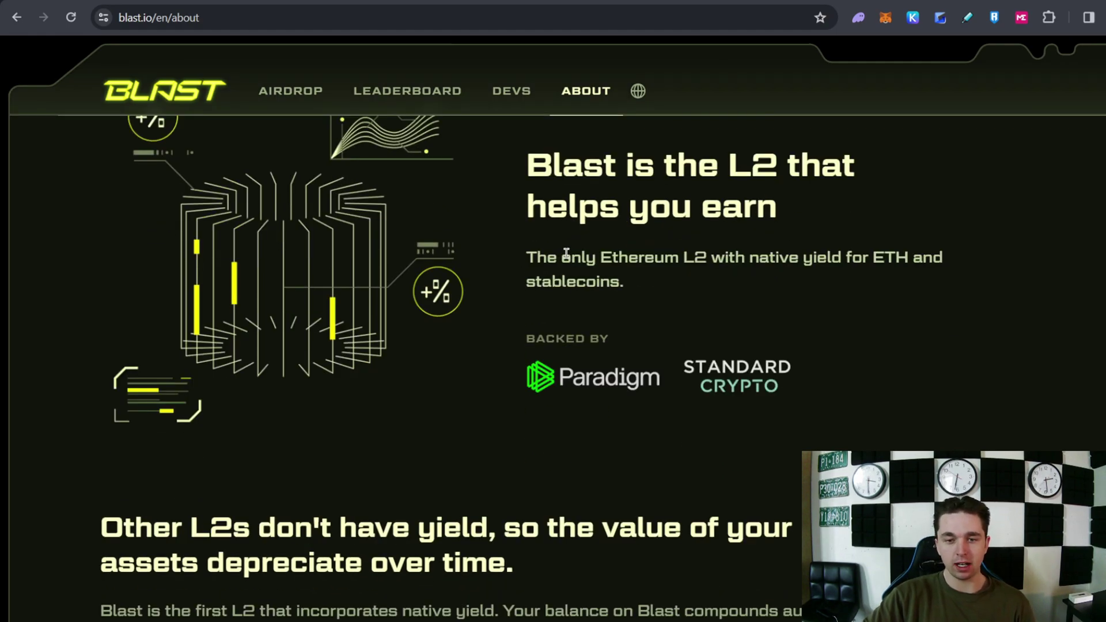
scroll(570, 263, down, 1)
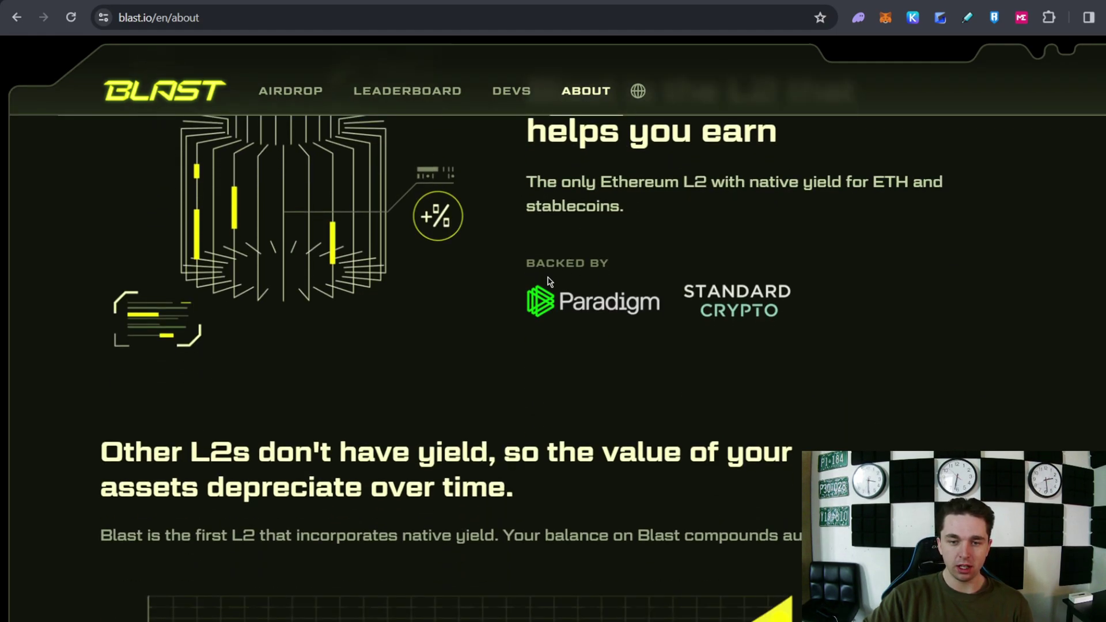
scroll(395, 331, up, 2)
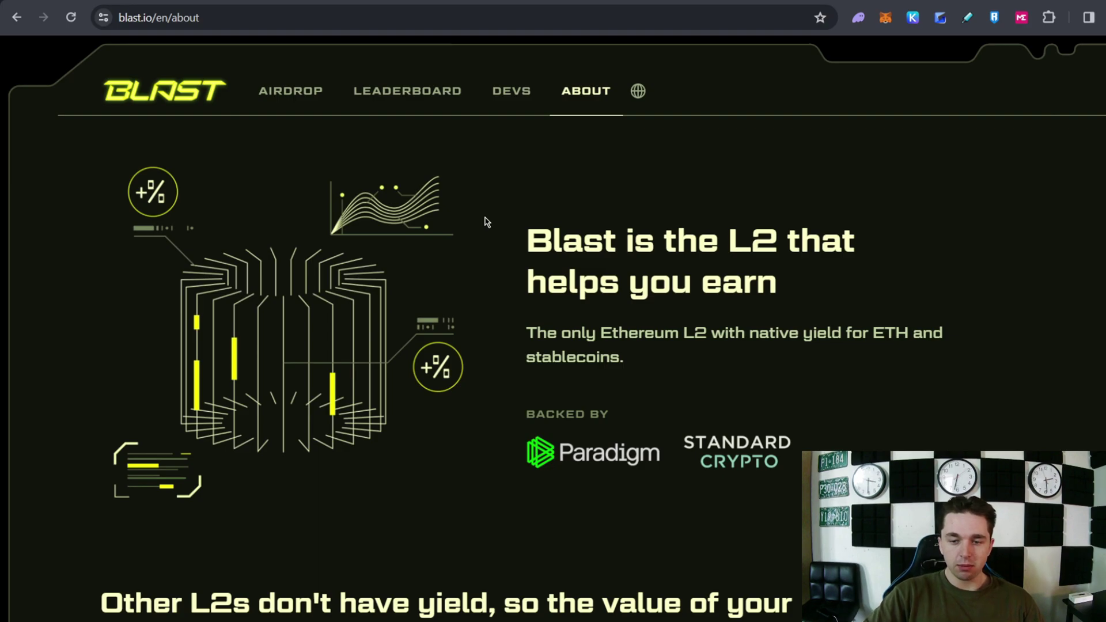
scroll(526, 227, down, 8)
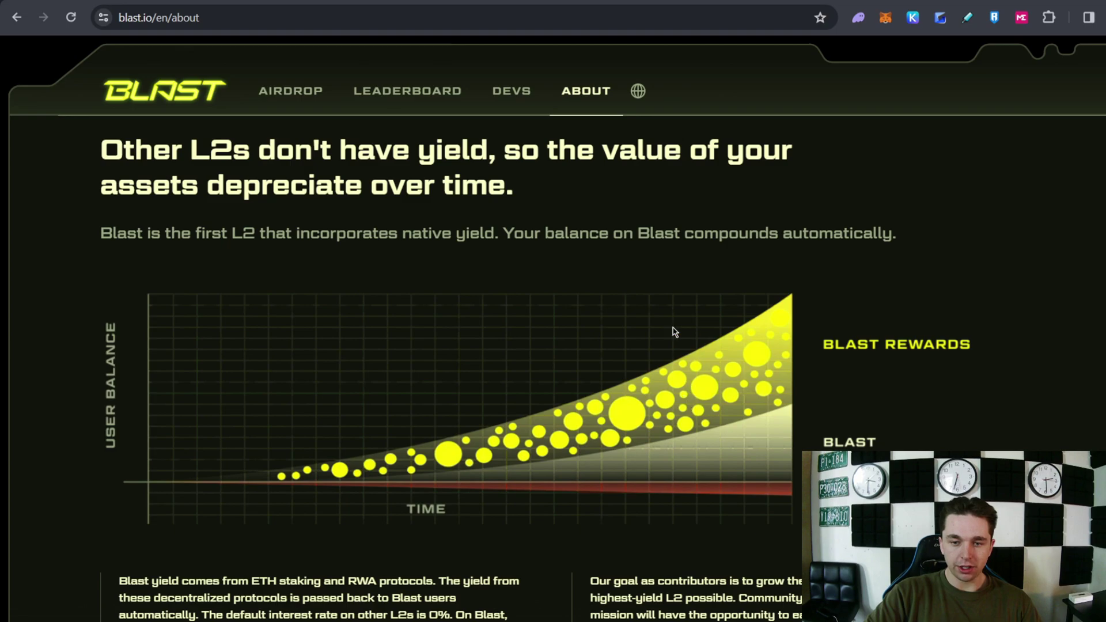
scroll(761, 366, down, 12)
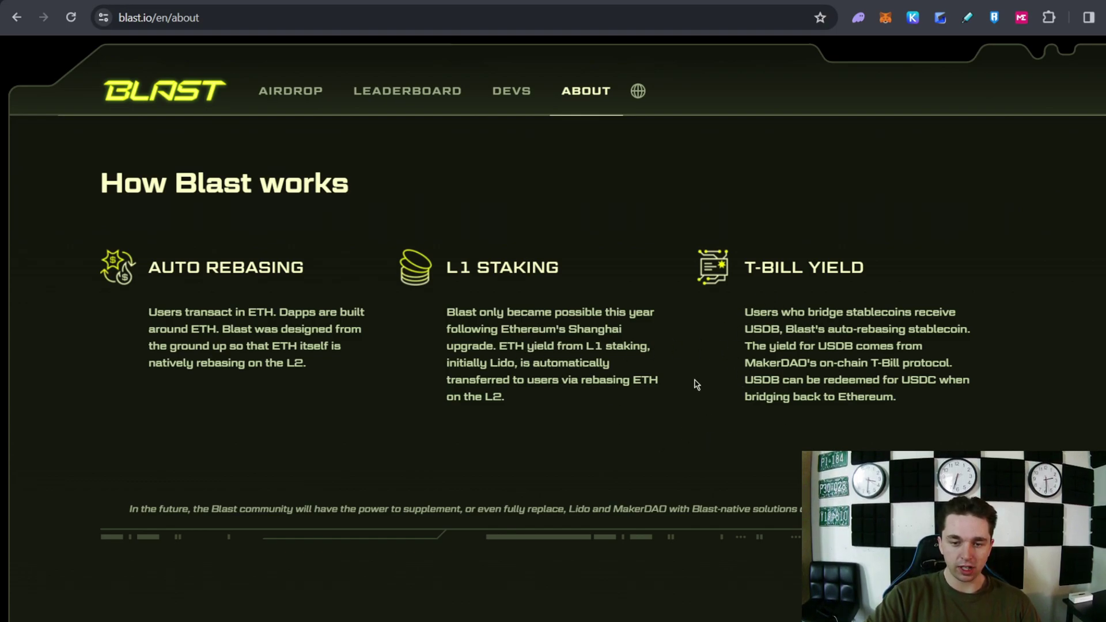
scroll(599, 363, down, 1)
scroll(541, 322, up, 1)
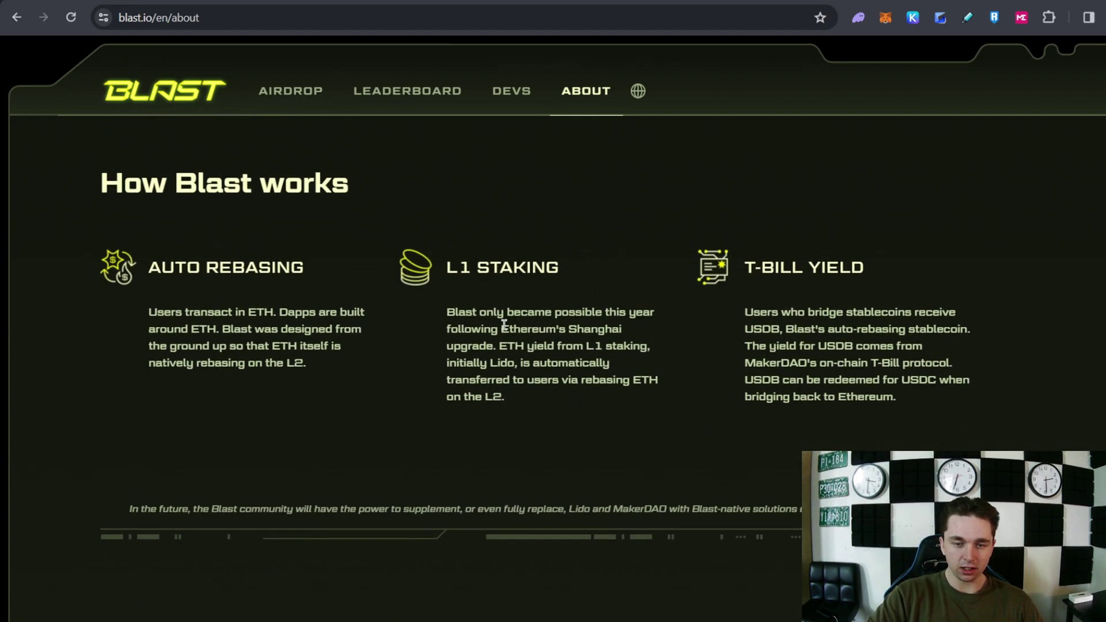
Open the Big Bang Competition page via LEADERBOARD and scroll to the $2.1B TVL and 164,405 users
click(373, 95)
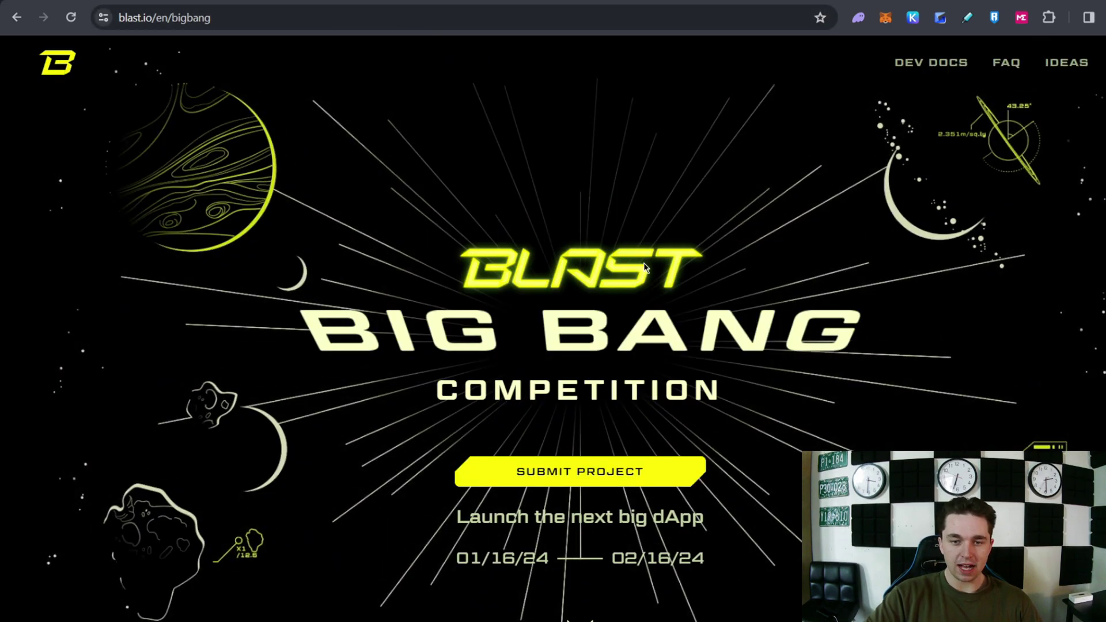
scroll(578, 276, down, 2)
scroll(576, 278, down, 5)
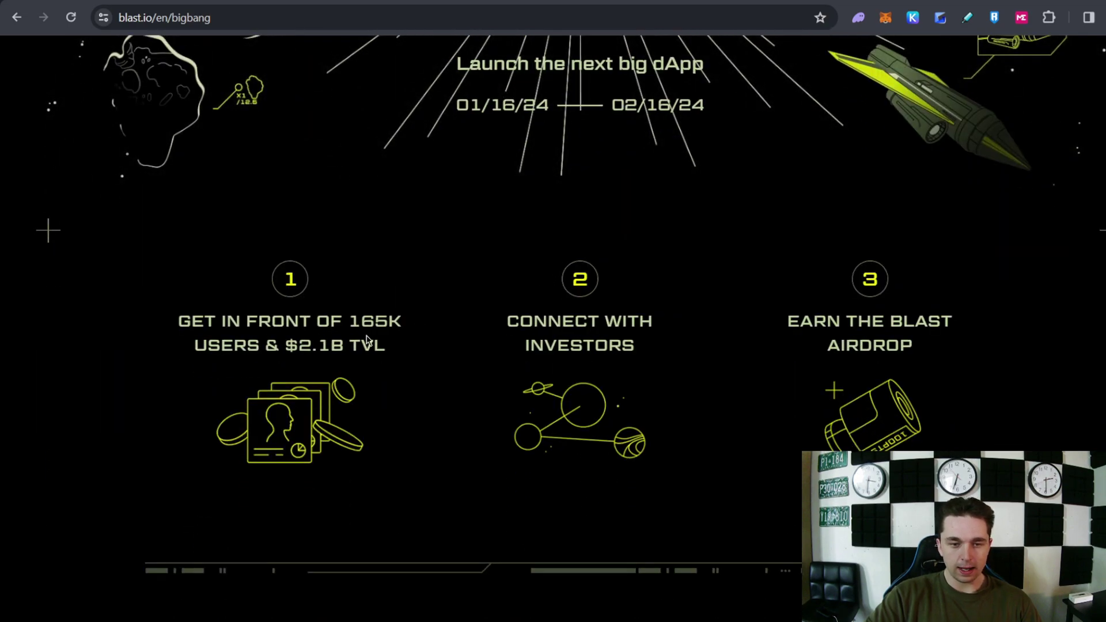
scroll(357, 335, down, 3)
scroll(311, 328, down, 4)
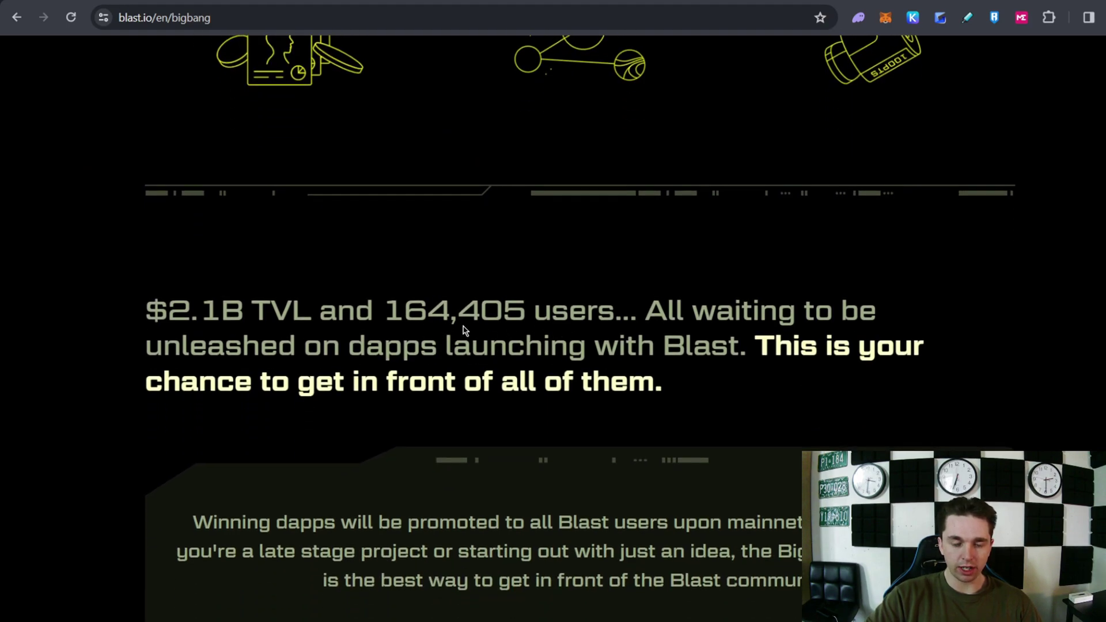
scroll(487, 338, down, 3)
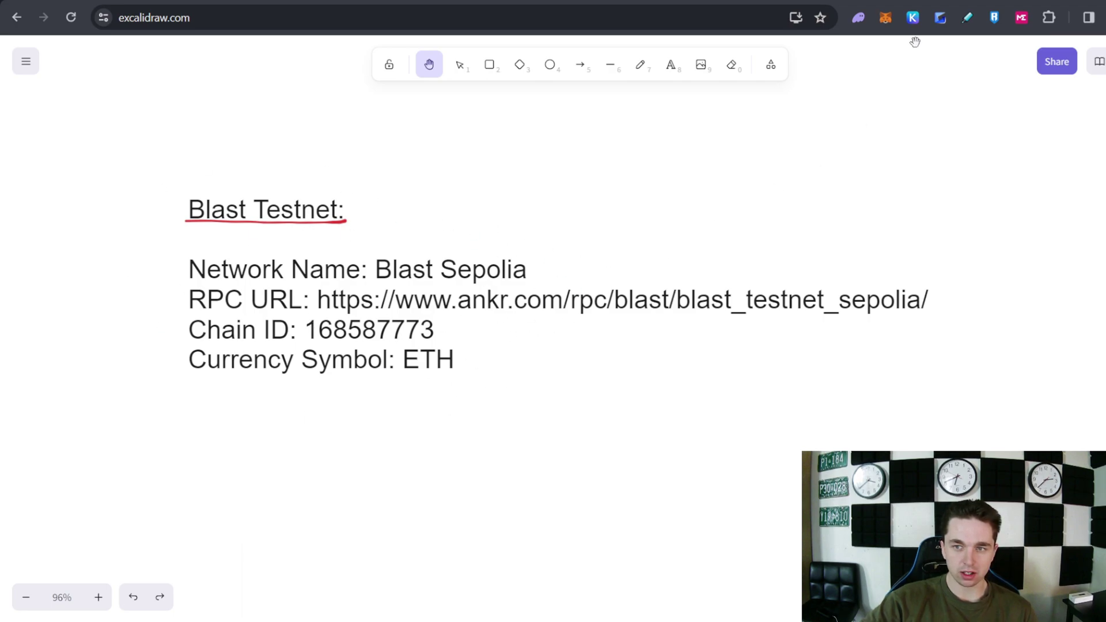
Open MetaMask's network list and choose Add network
click(885, 19)
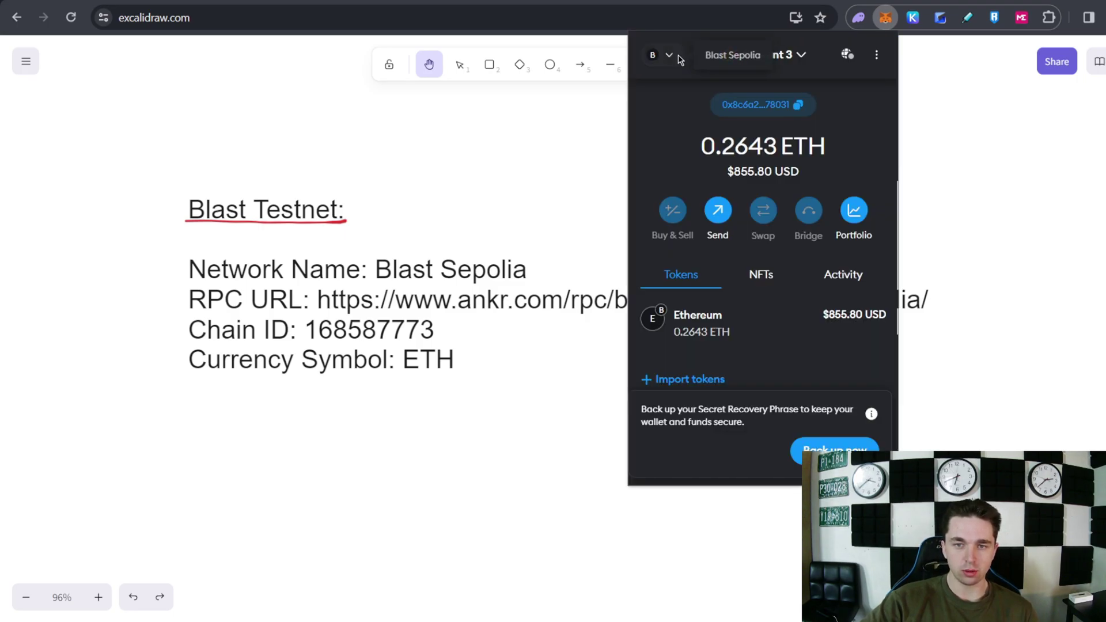
click(655, 54)
click(762, 440)
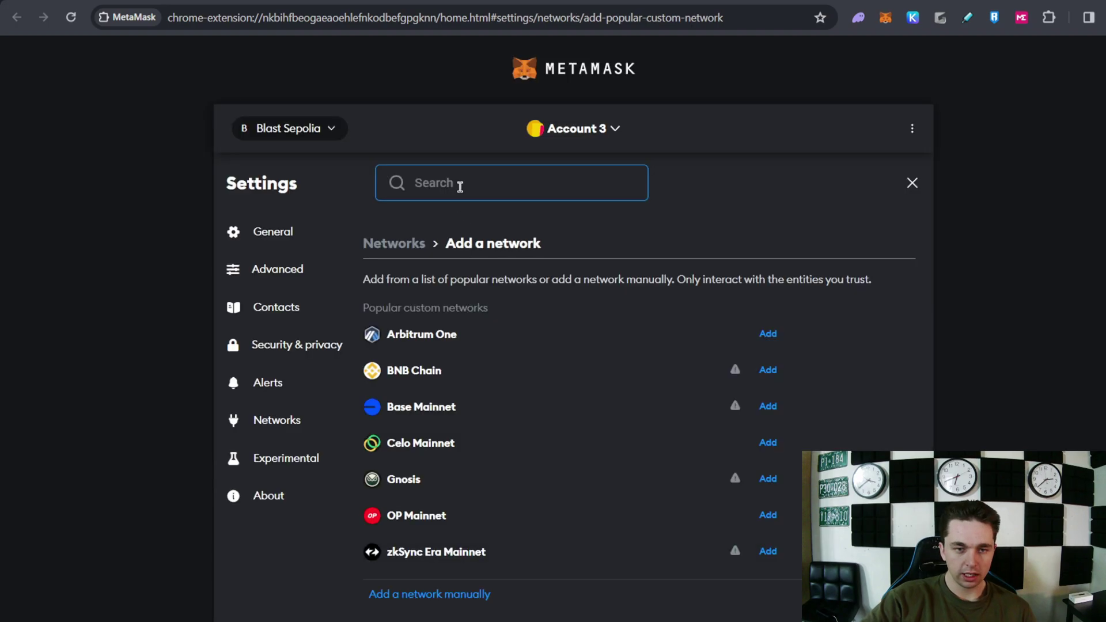
Open MetaMask's manual network form and scroll through its fields
click(436, 600)
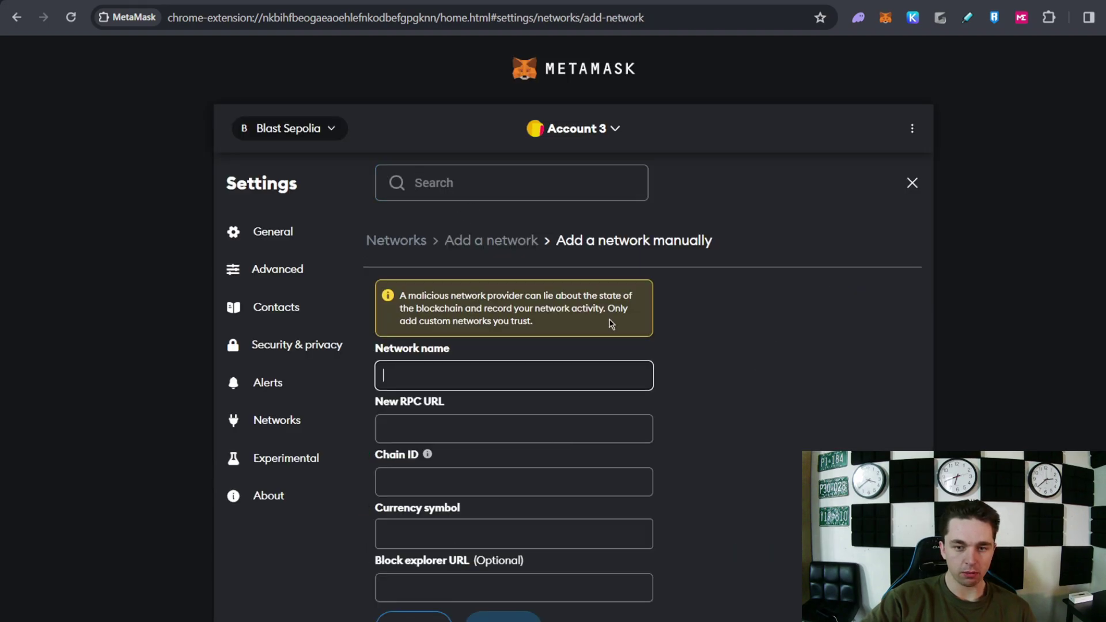
scroll(420, 304, down, 1)
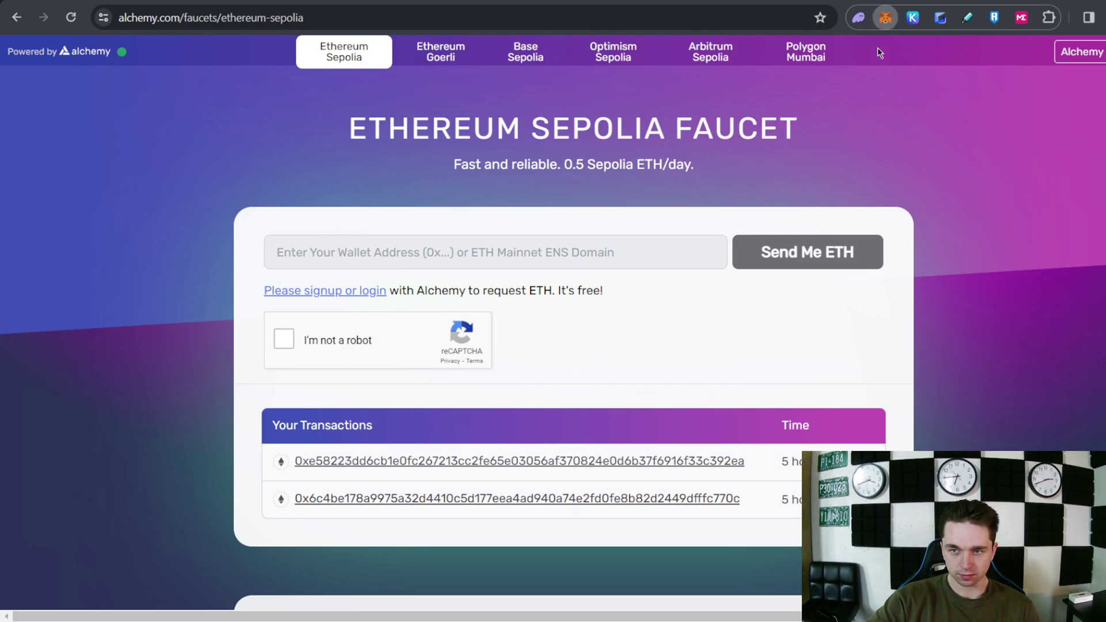
Check the MetaMask wallet balance, then switch to the Owlto bridge tab
click(886, 18)
click(886, 20)
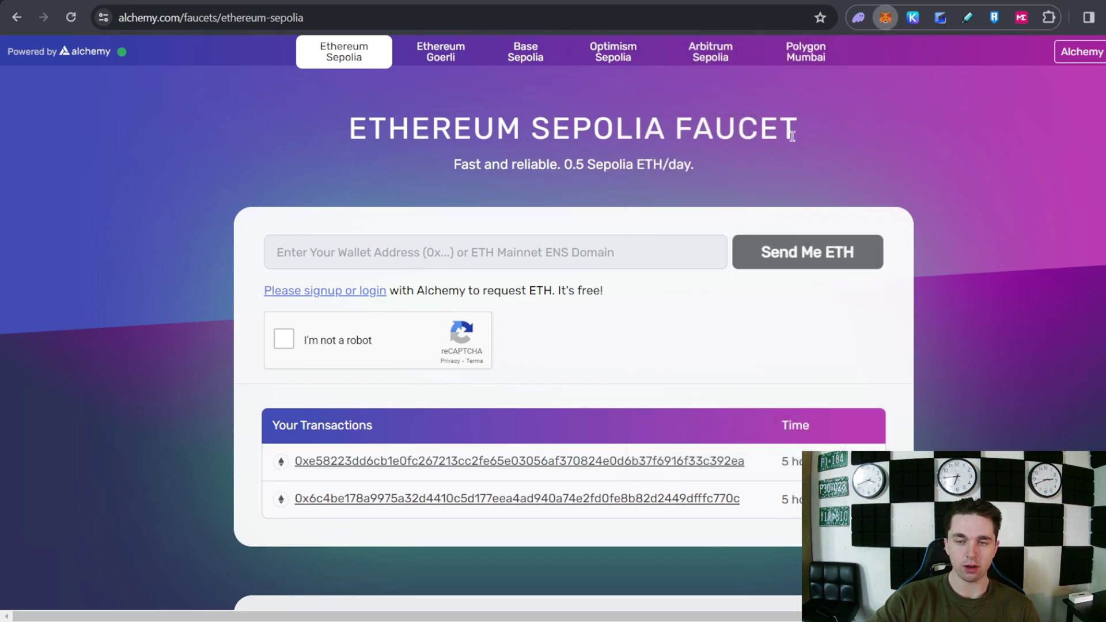
key(ctrl+Tab)
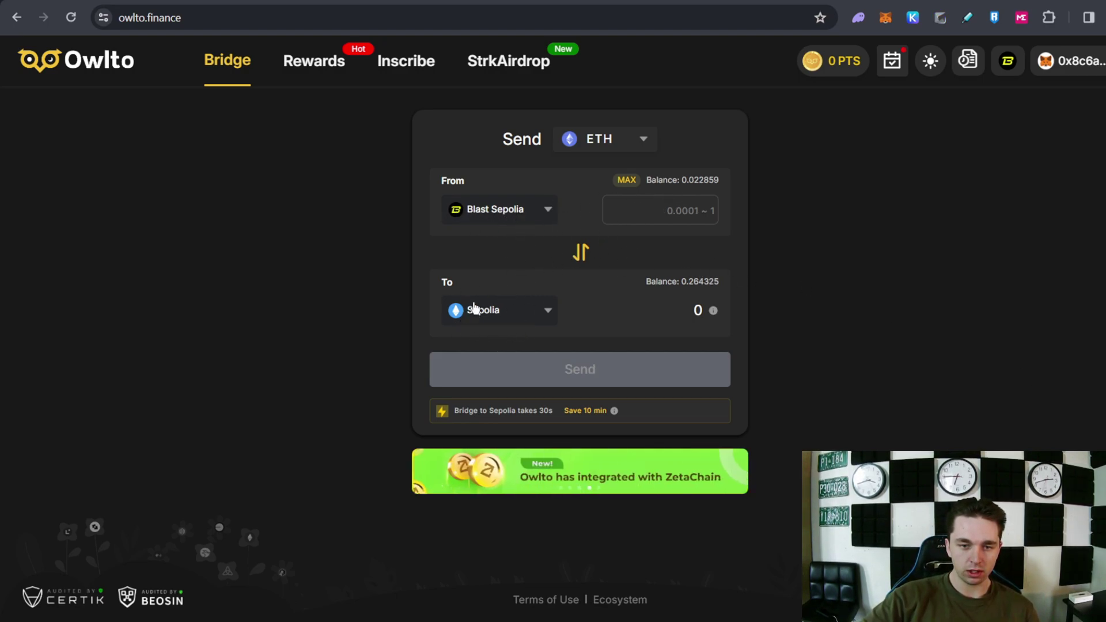
Reverse the Owlto bridge to Sepolia → Blast Sepolia, approve the network switch, and enter 0.48 ETH
click(581, 252)
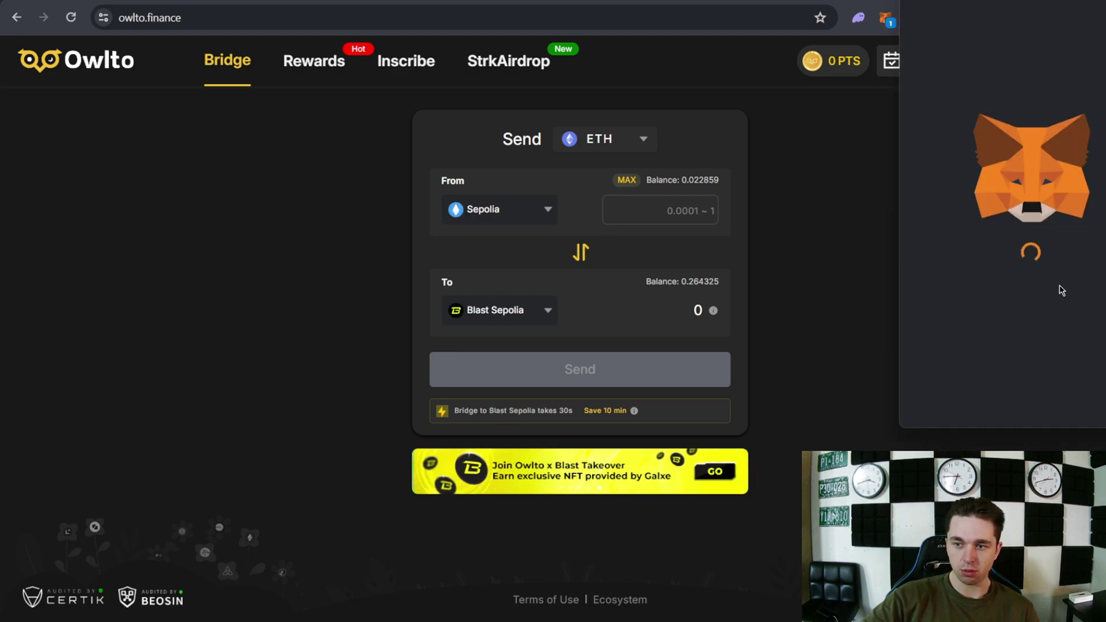
click(1095, 406)
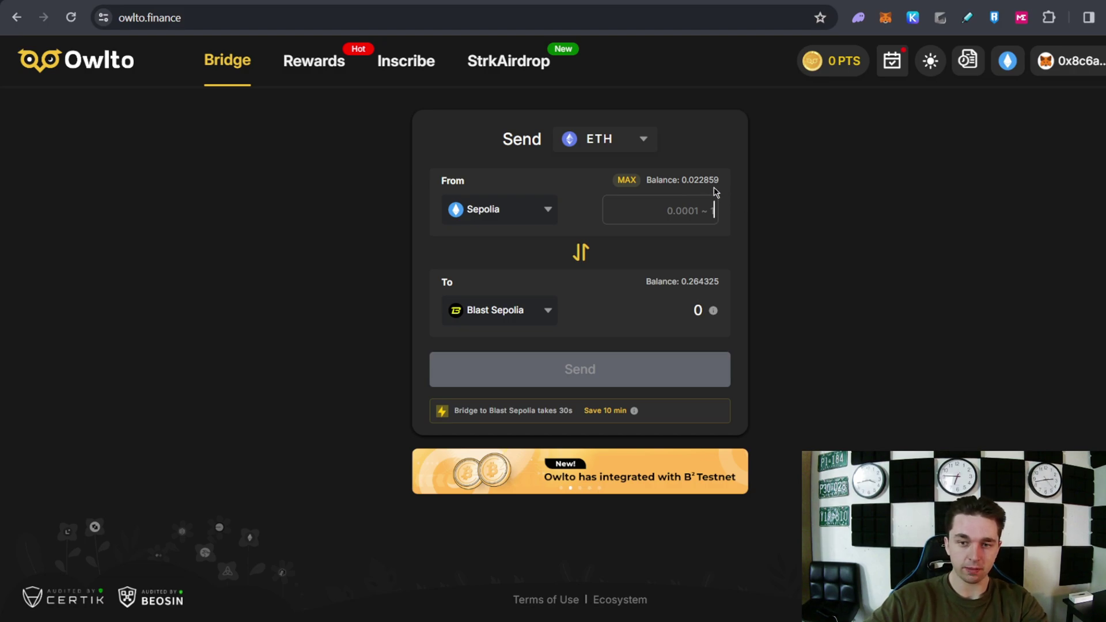
text(0.47)
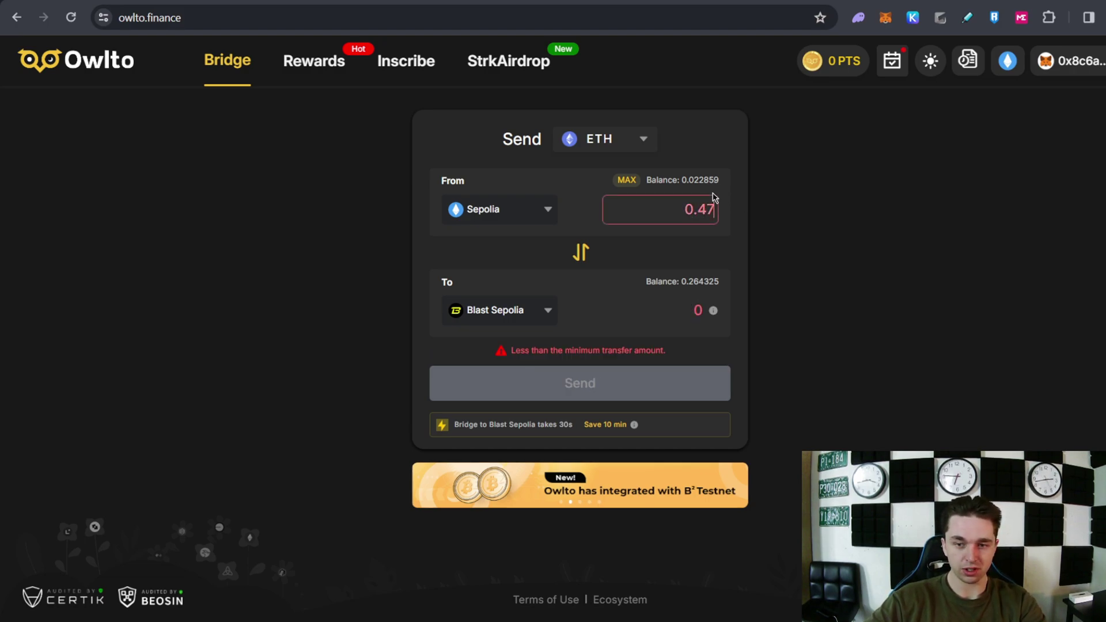
key(BackSpace)
text(8)
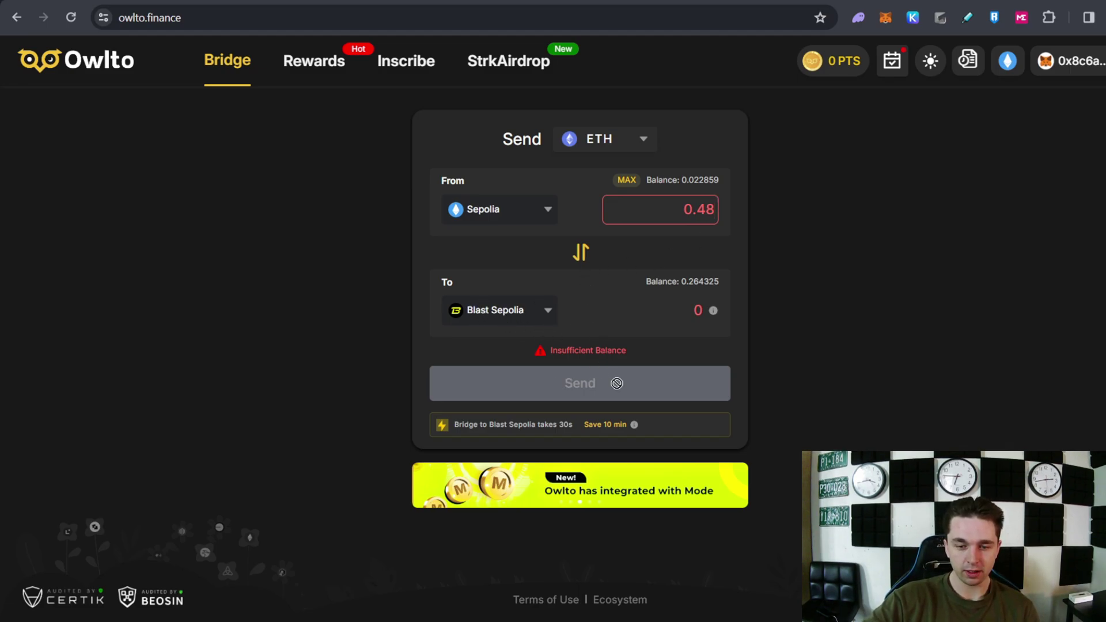
click(885, 17)
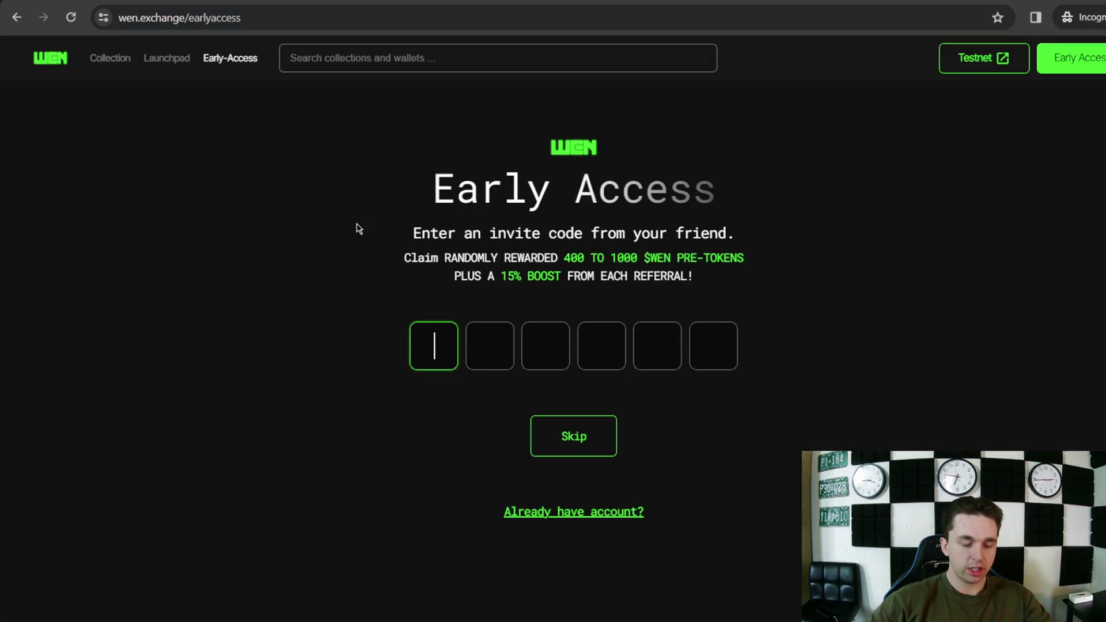
Load the pasted wen.exchange invite link to reach the Early Access invite-code page
key(ctrl+l)
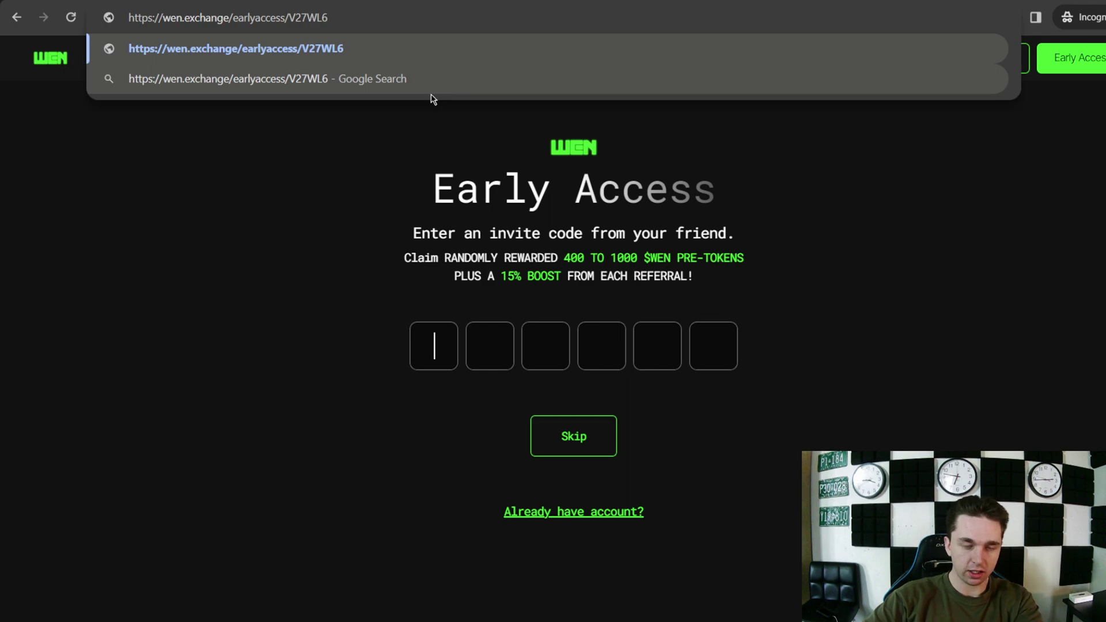
key(Return)
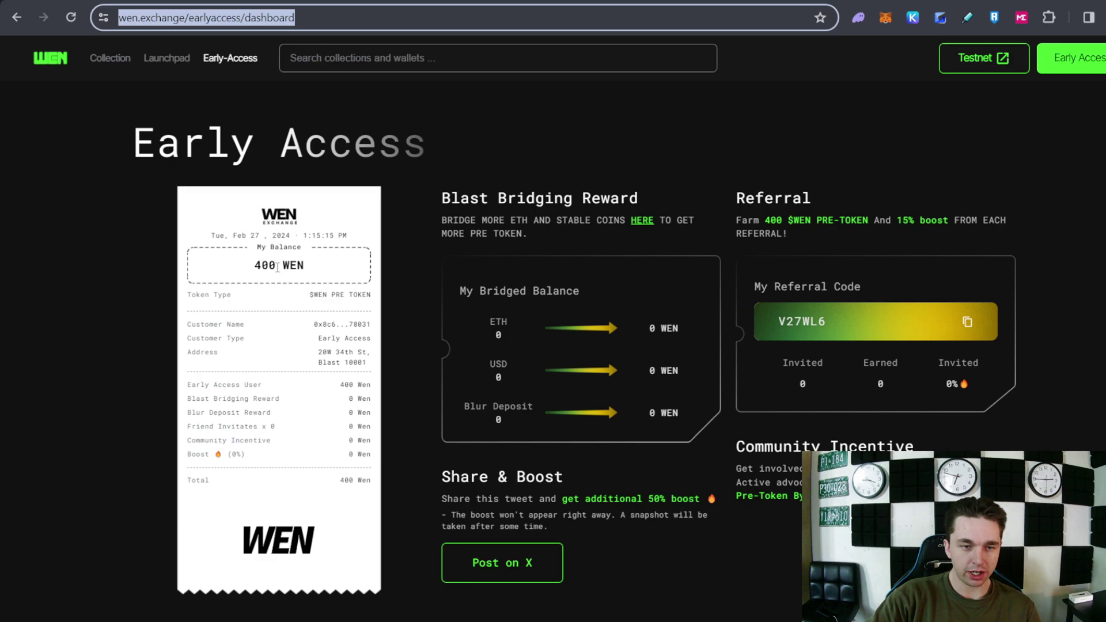
Bring up the WEN Early Access dashboard with its 400 WEN balance and referral code
drag(310, 270, 284, 266)
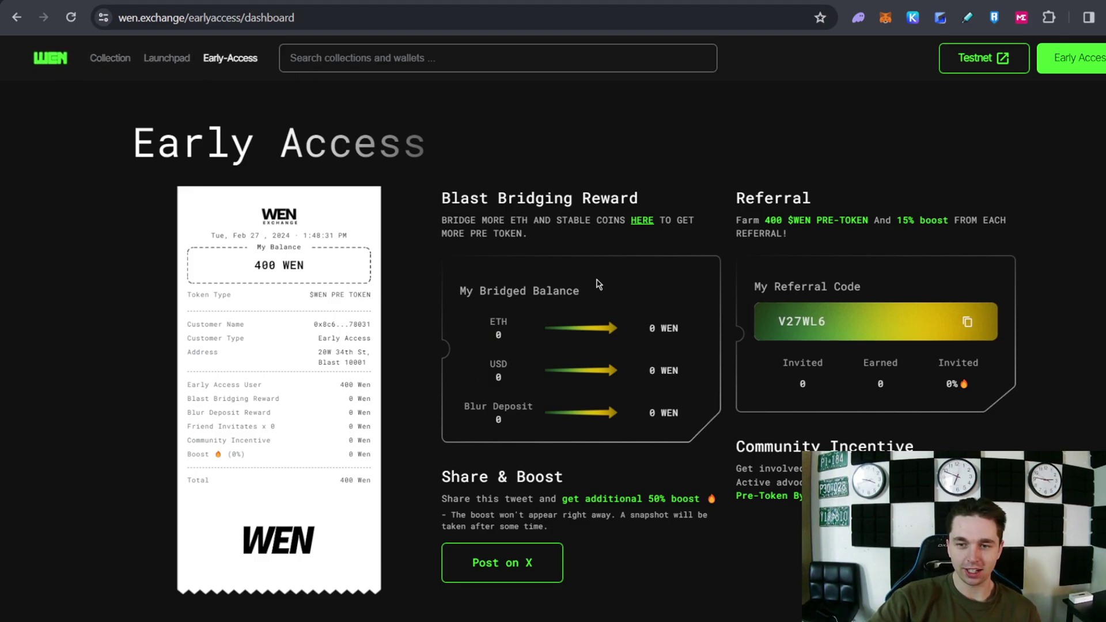
Connect the wallet to the WEN testnet and open its NFT collections
click(1093, 60)
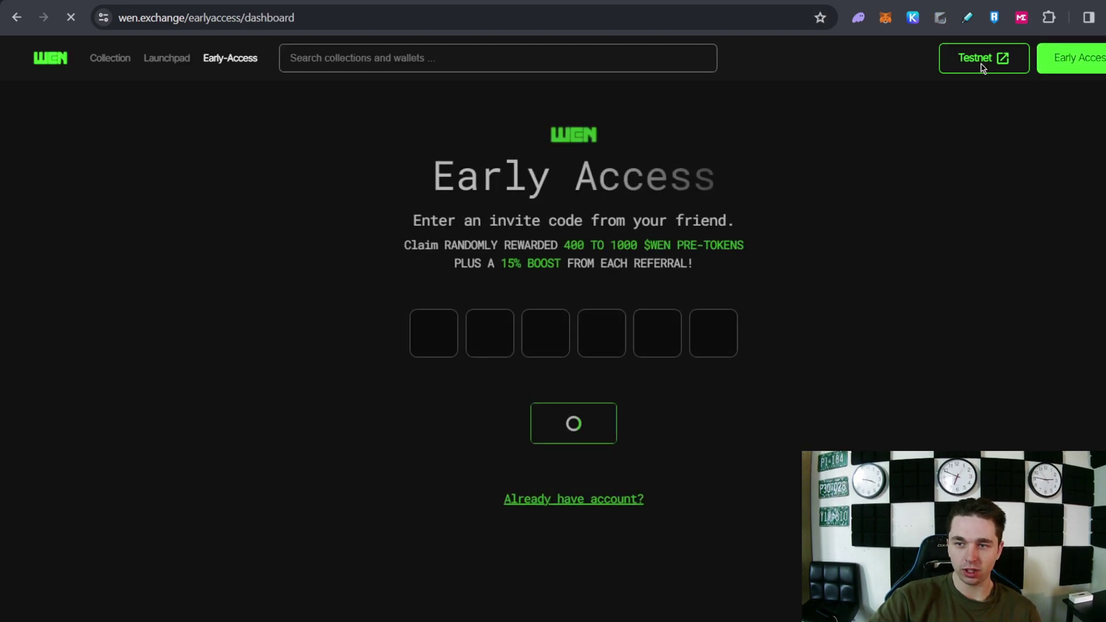
click(983, 63)
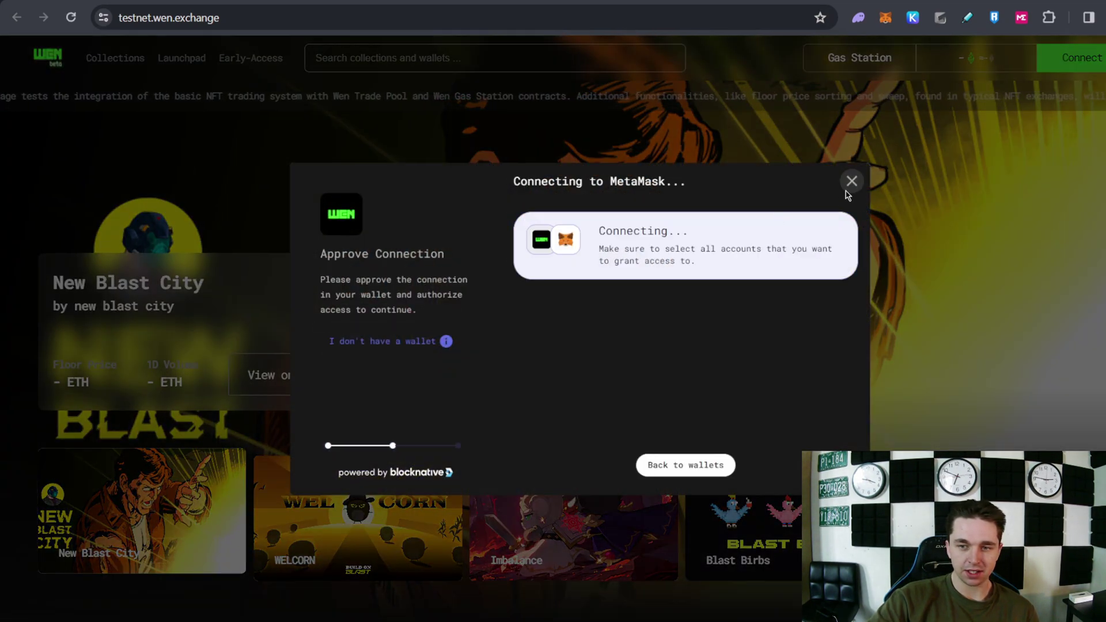
click(851, 182)
click(115, 58)
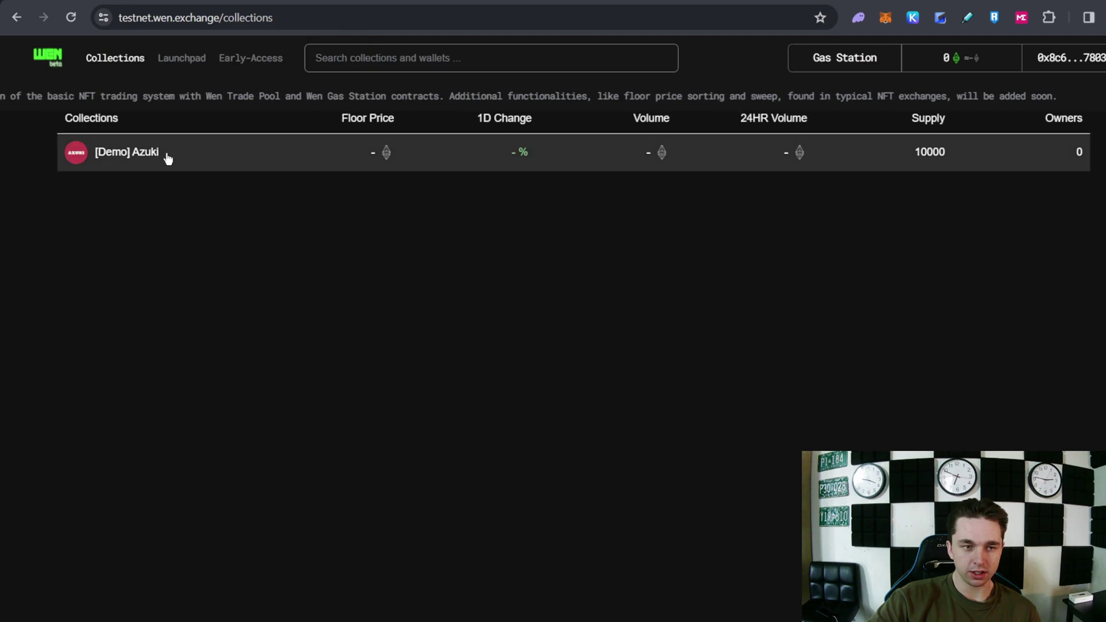
Open the [Demo] Azuki collection and browse its listings
click(242, 165)
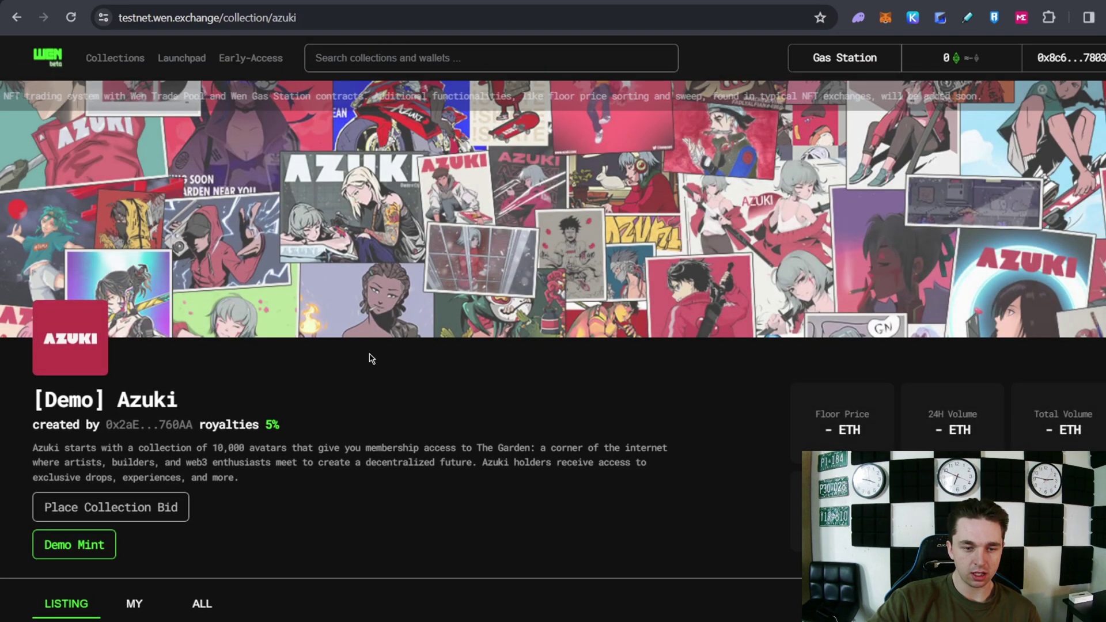
scroll(253, 453, down, 5)
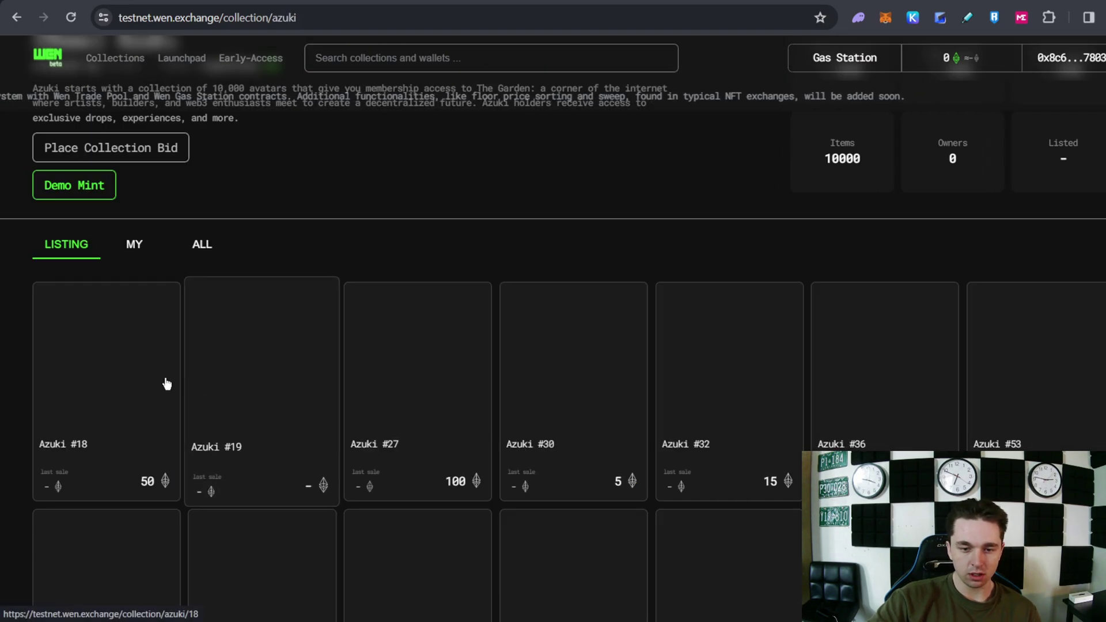
scroll(306, 383, up, 6)
scroll(306, 383, down, 5)
scroll(305, 383, up, 5)
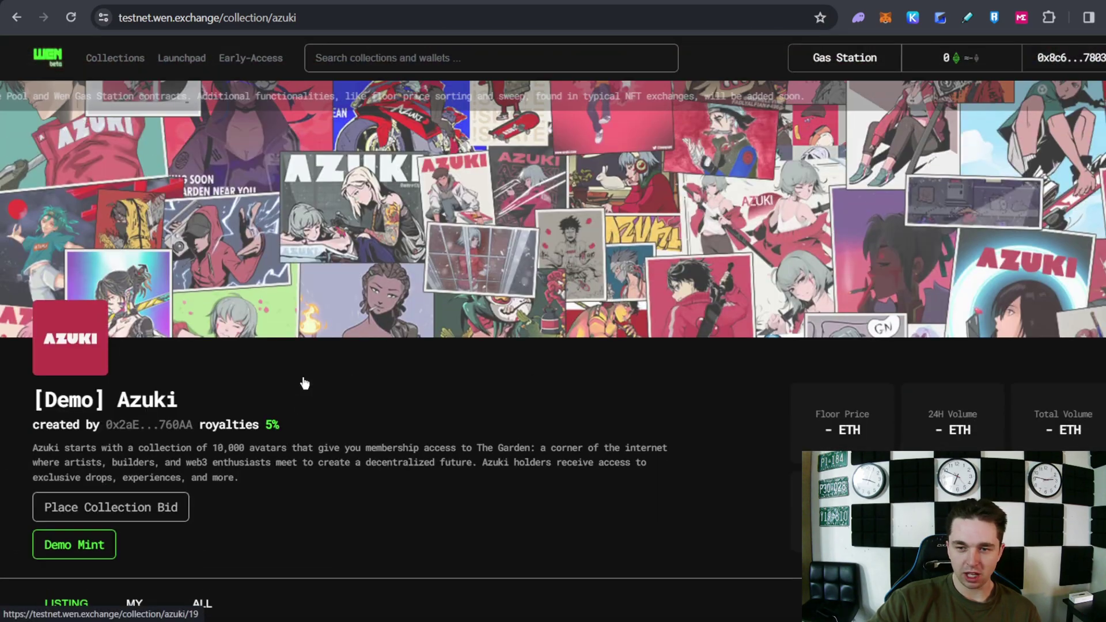
scroll(304, 382, down, 5)
scroll(267, 339, up, 5)
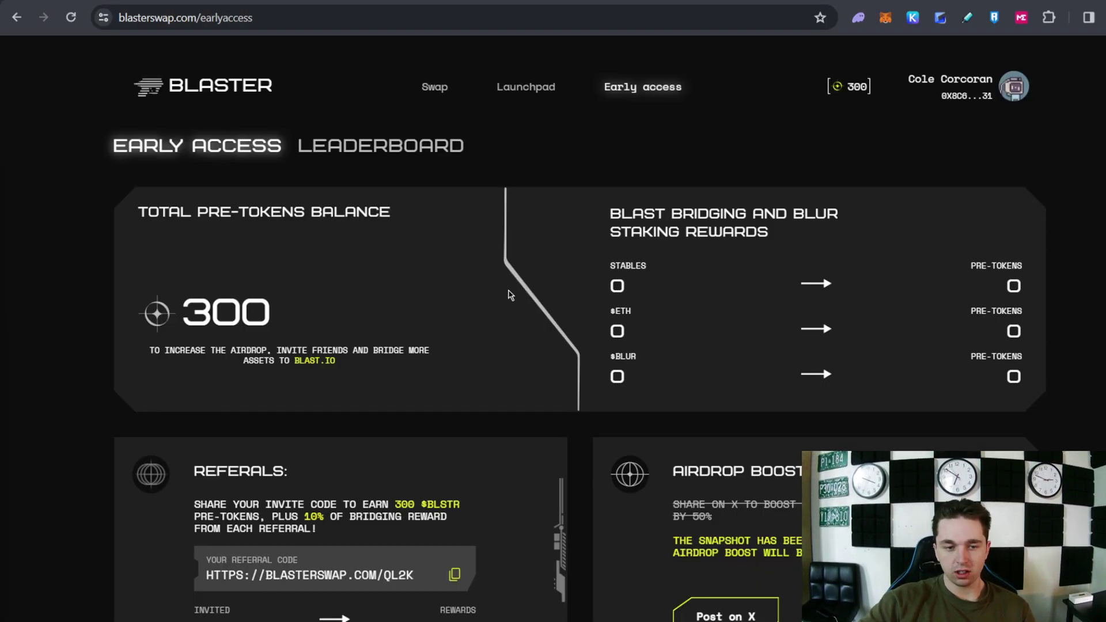
Review Blaster's 300 pre-token balance, referrals and Airdrop Boost on the dashboard
scroll(284, 338, down, 1)
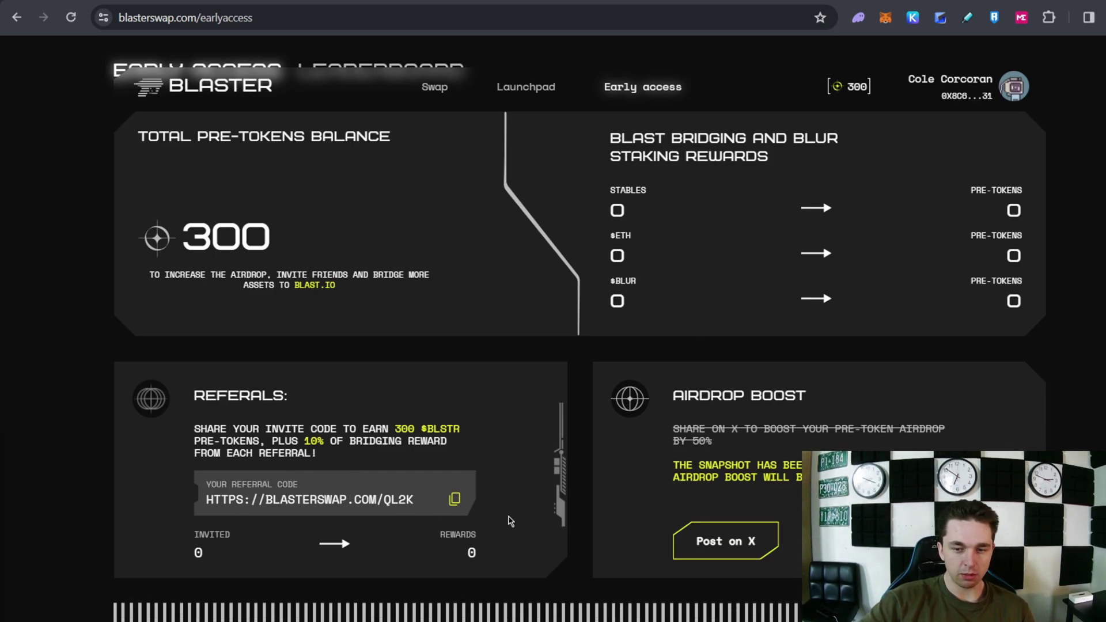
scroll(738, 547, down, 1)
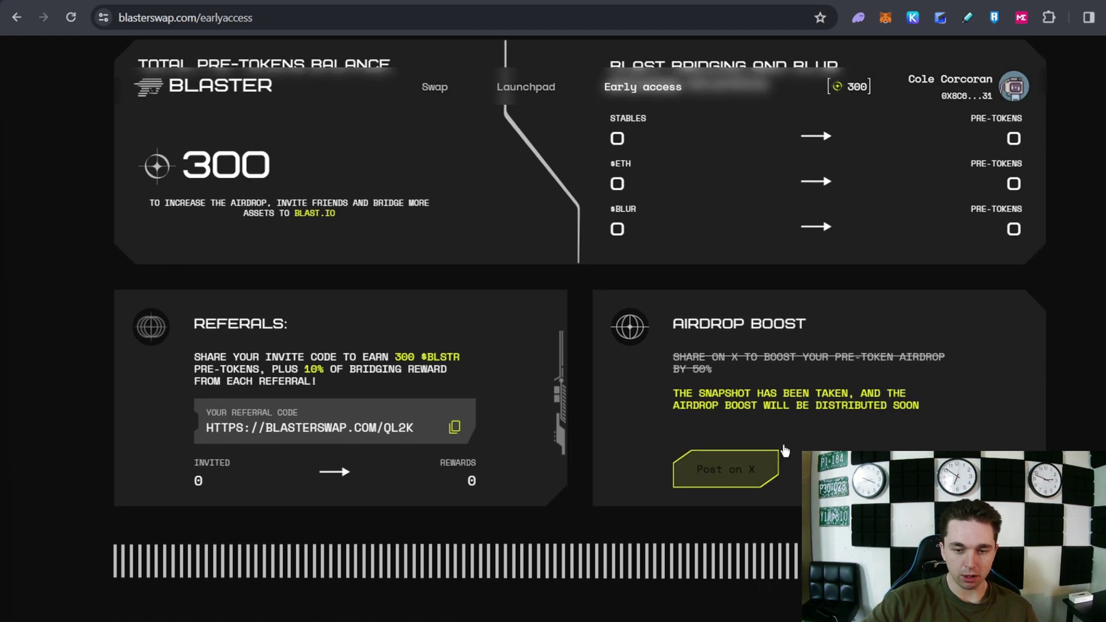
scroll(288, 330, up, 2)
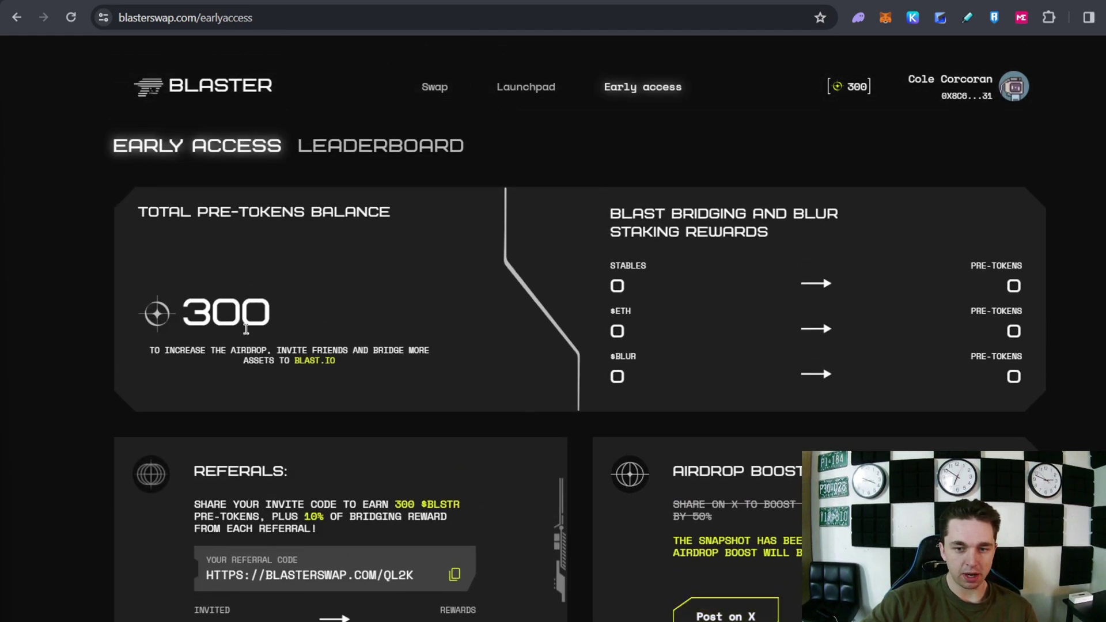
scroll(243, 302, down, 2)
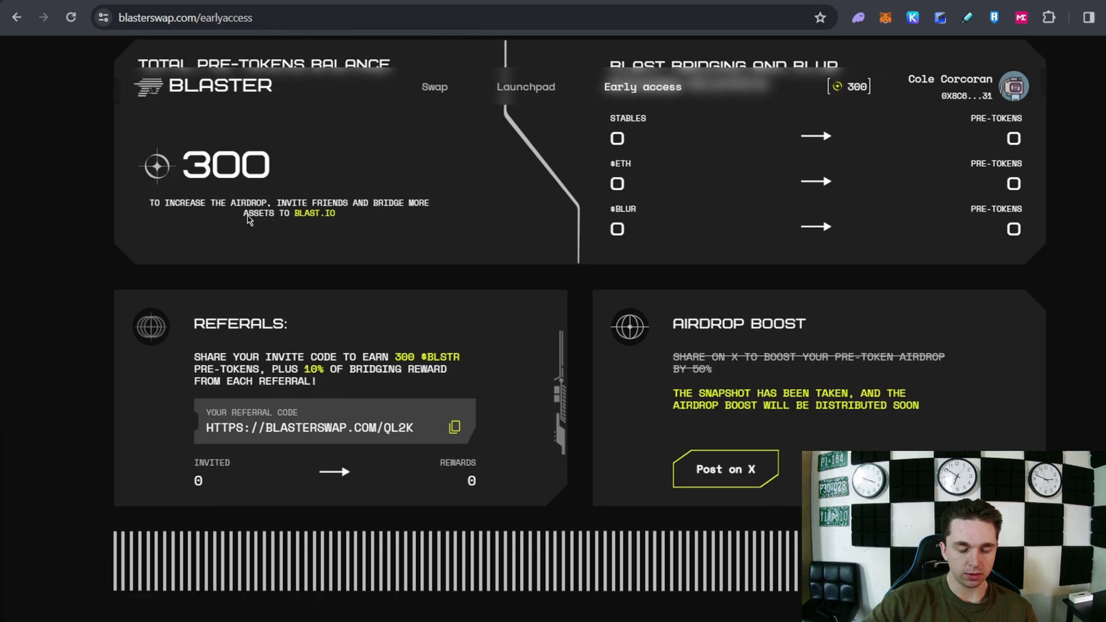
scroll(430, 92, up, 2)
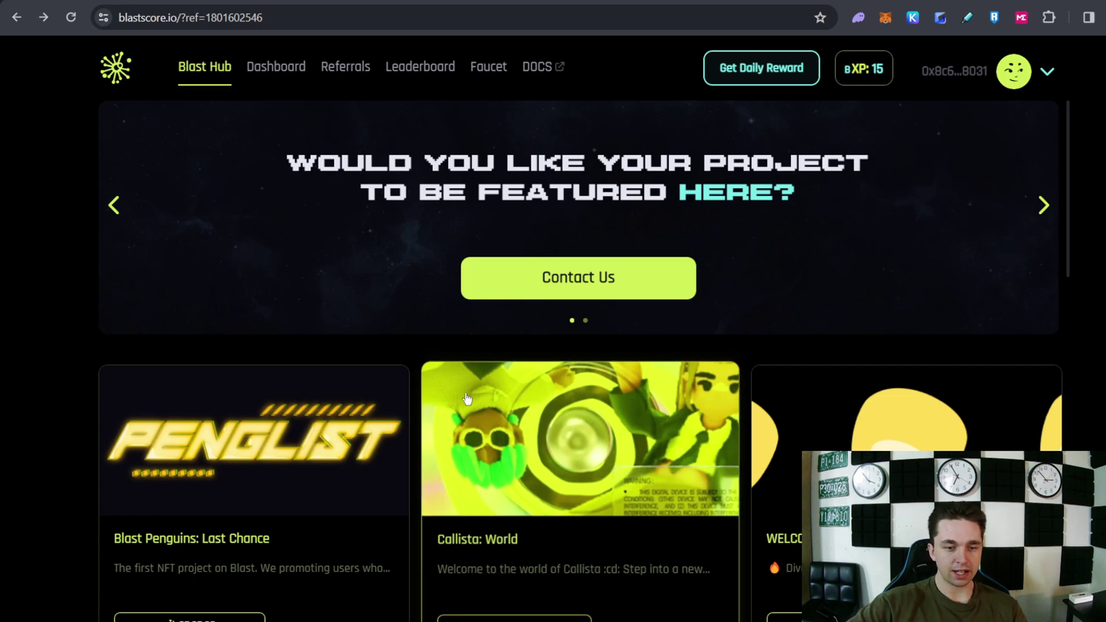
Open the Blast Penguins: Last Chance quest, review its rewards, winners and deadline, then view the daily bXP check-in
click(332, 406)
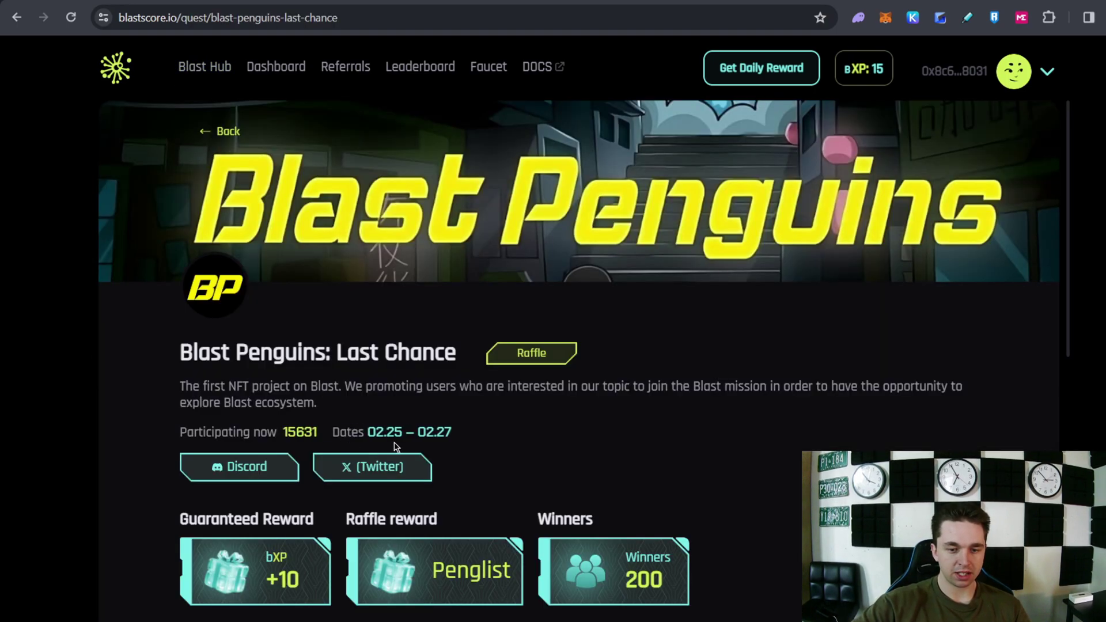
scroll(405, 372, down, 2)
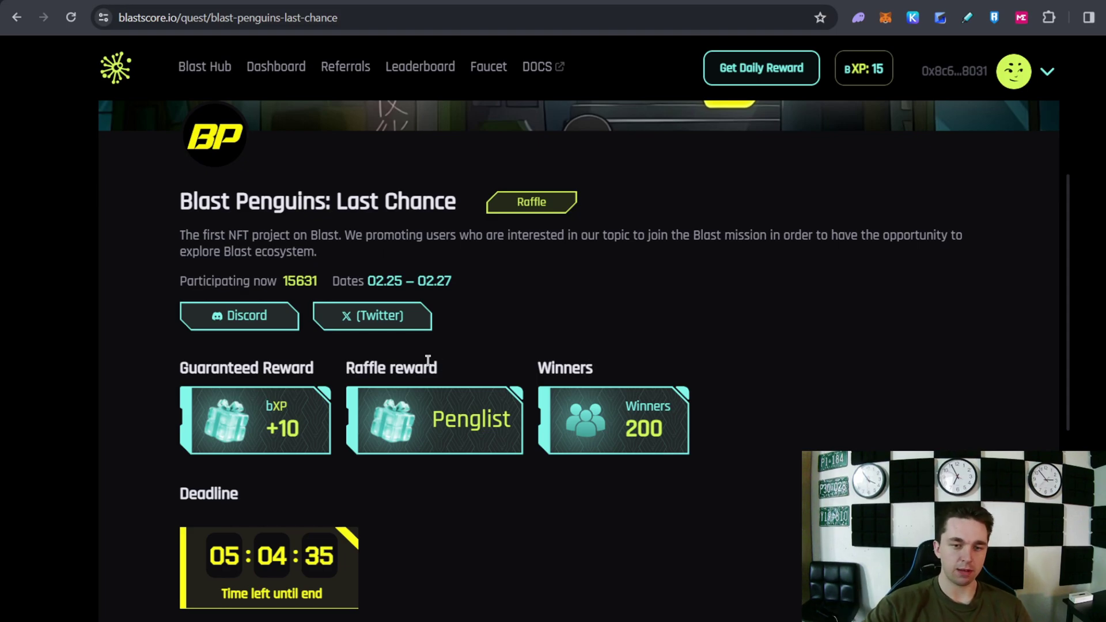
scroll(473, 353, up, 1)
scroll(473, 353, up, 2)
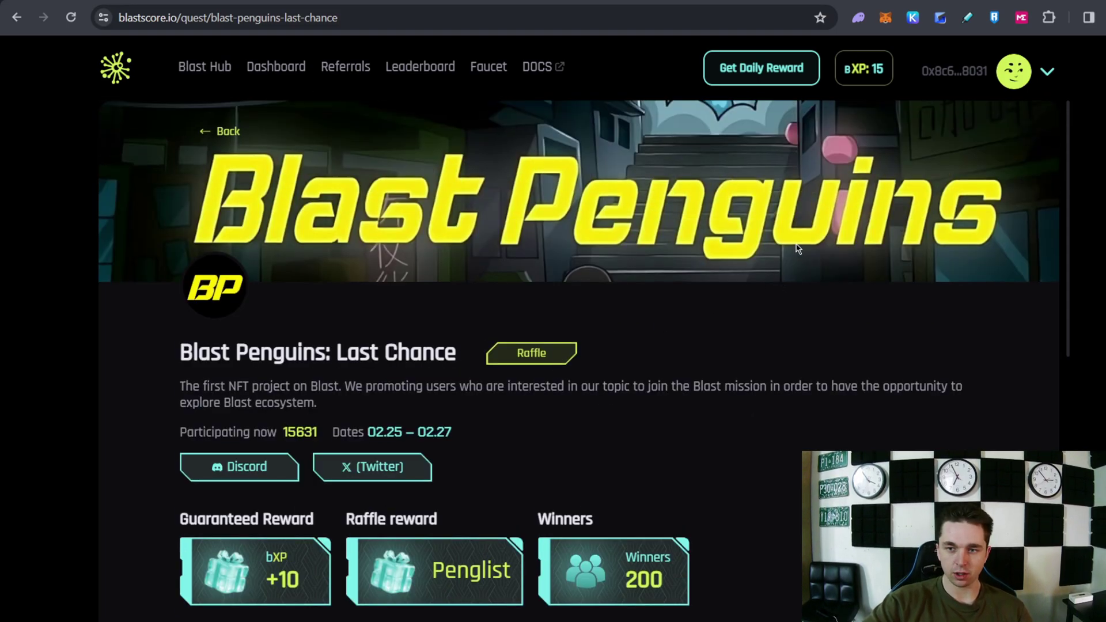
click(863, 68)
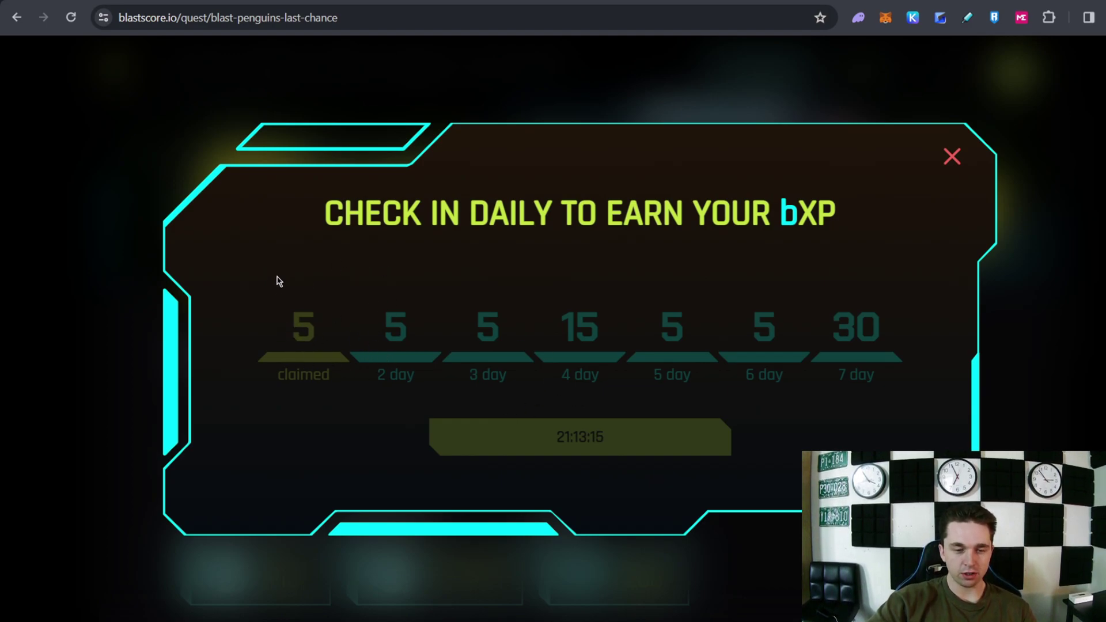
Close the daily check-in panel showing the first day's 5 bXP claimed
click(952, 156)
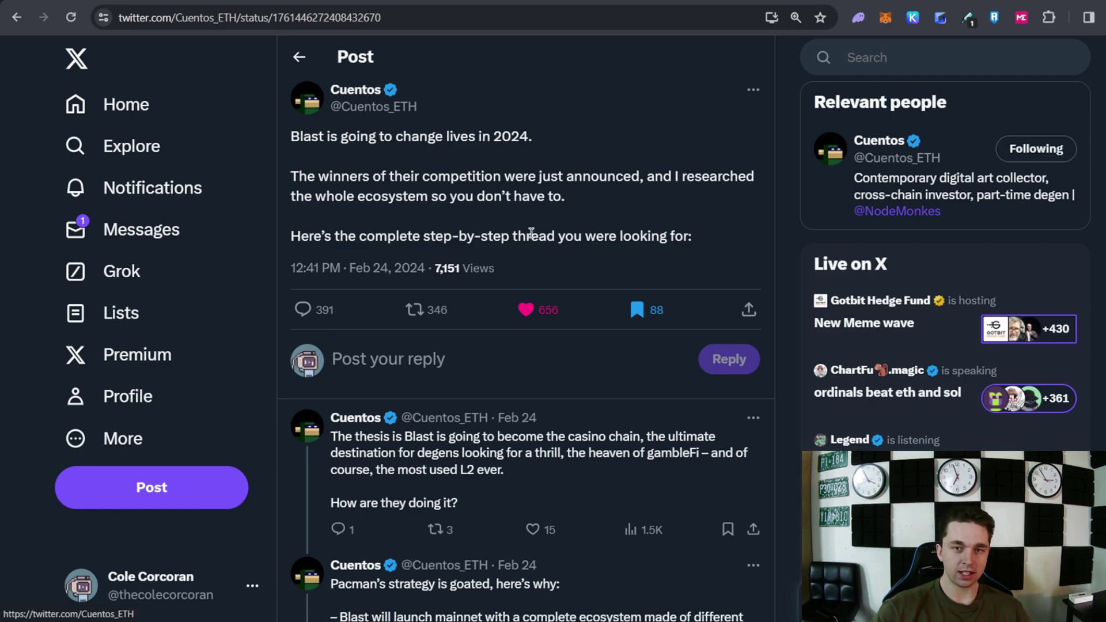
Read the Cuentos_ETH Blast guide thread down to the YOLO Games, BlastNS and Flashbit entries
scroll(534, 340, down, 15)
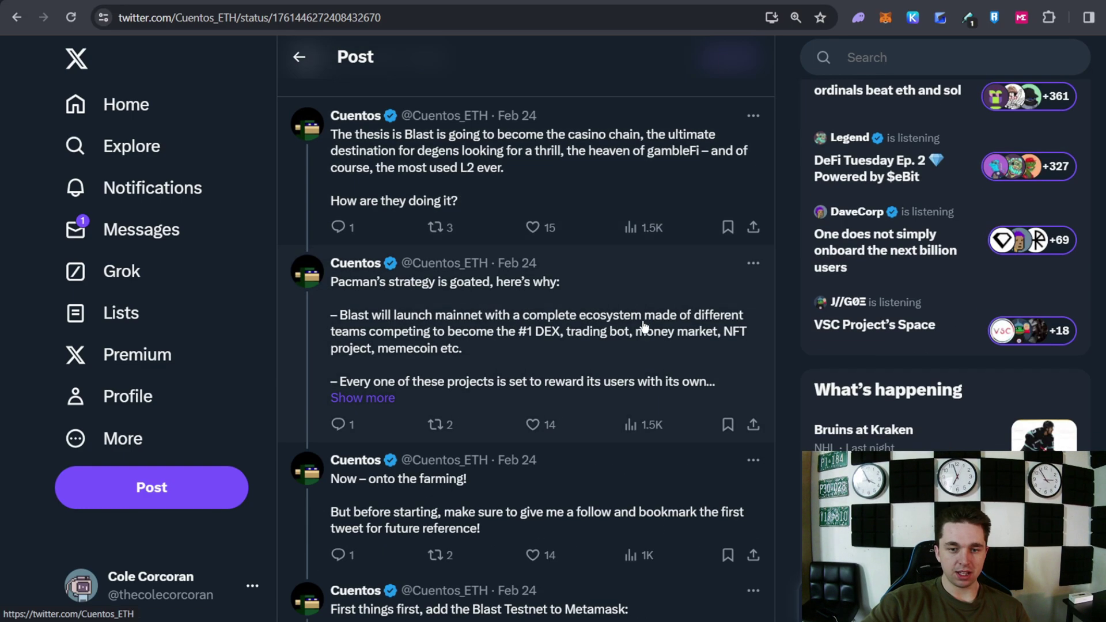
scroll(567, 340, down, 15)
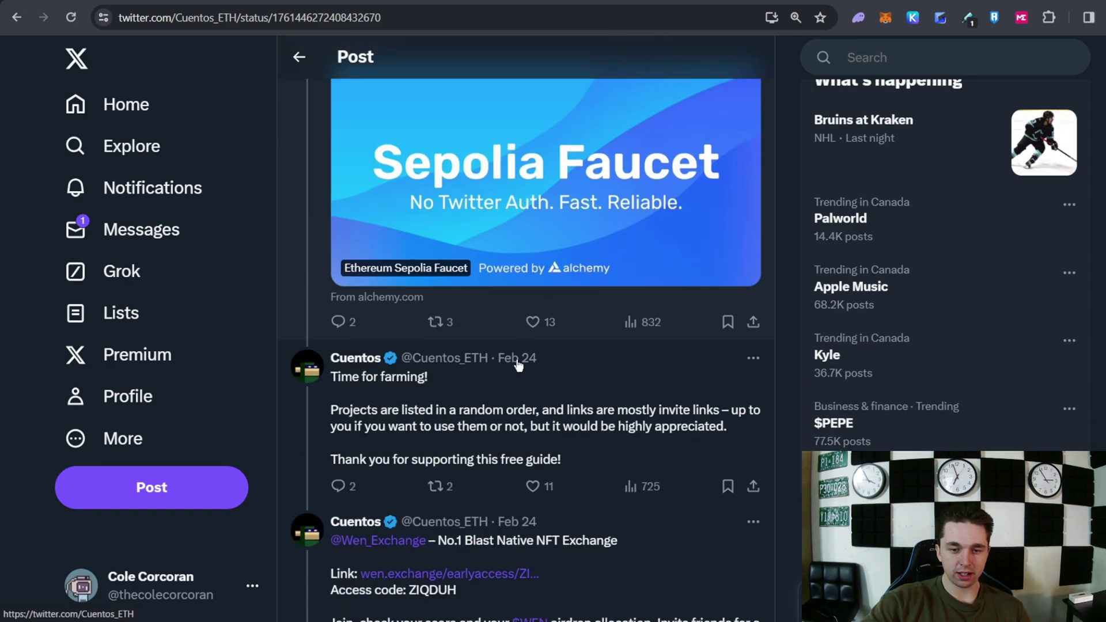
scroll(529, 346, down, 12)
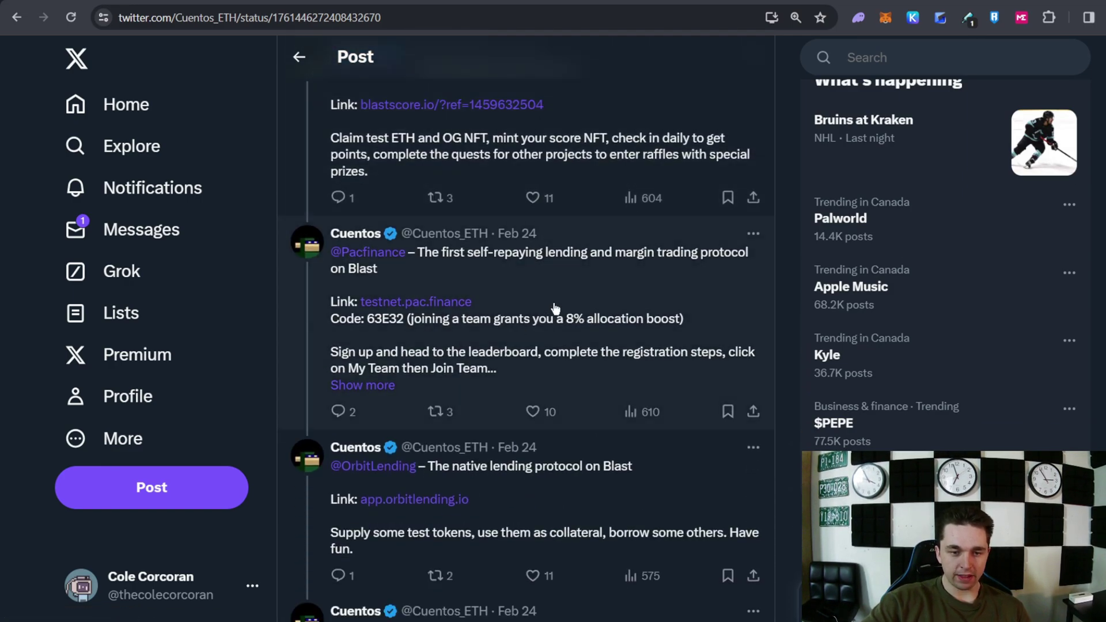
scroll(576, 291, down, 15)
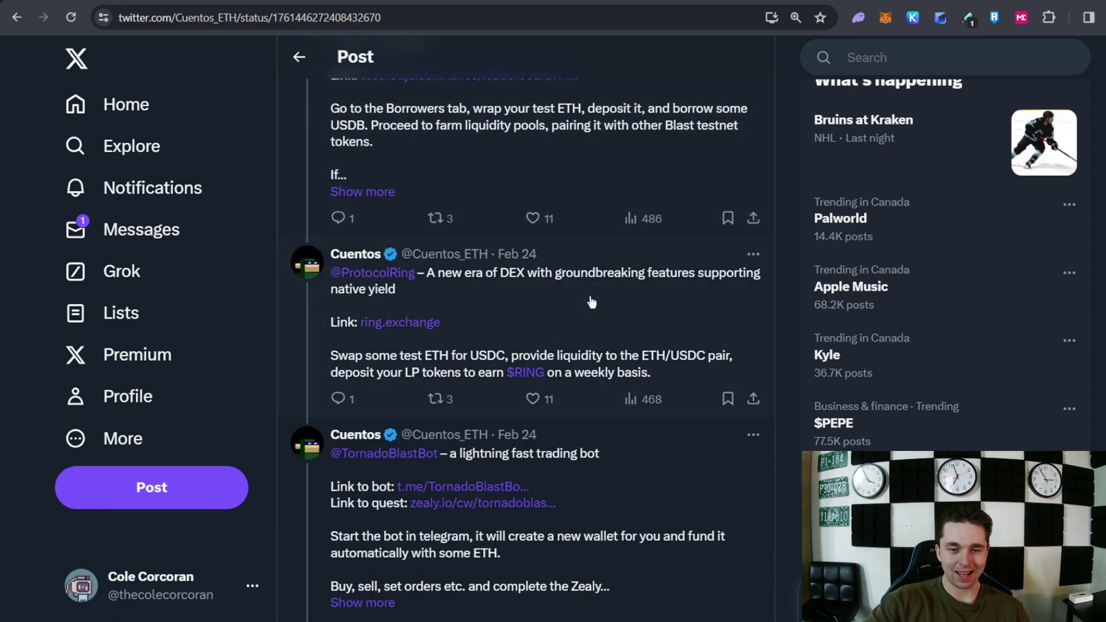
scroll(546, 299, down, 12)
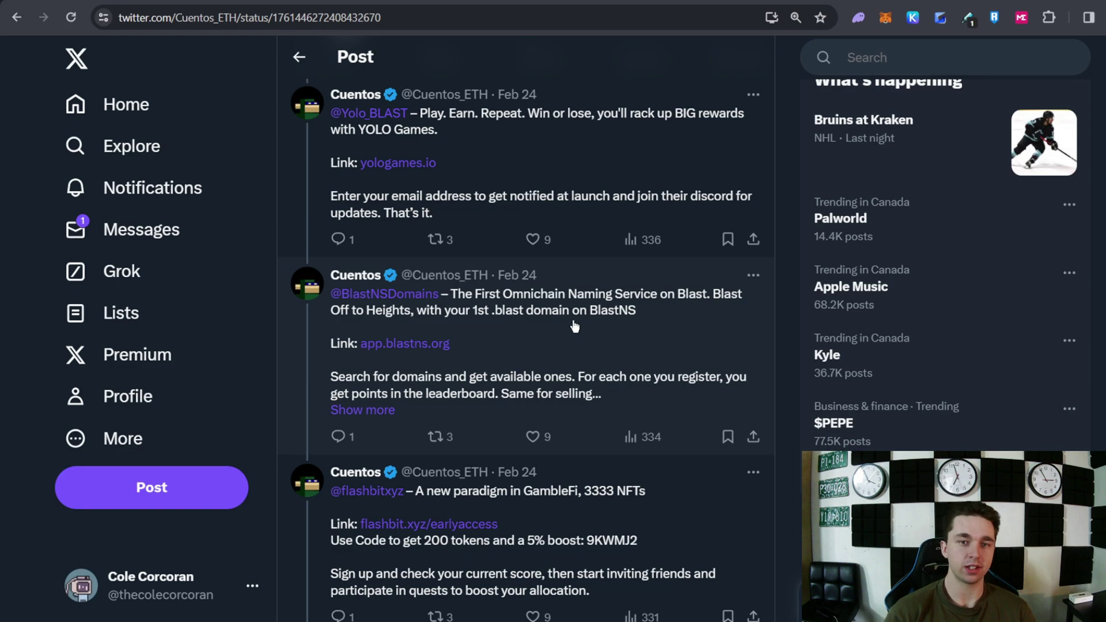
scroll(697, 235, down, 1)
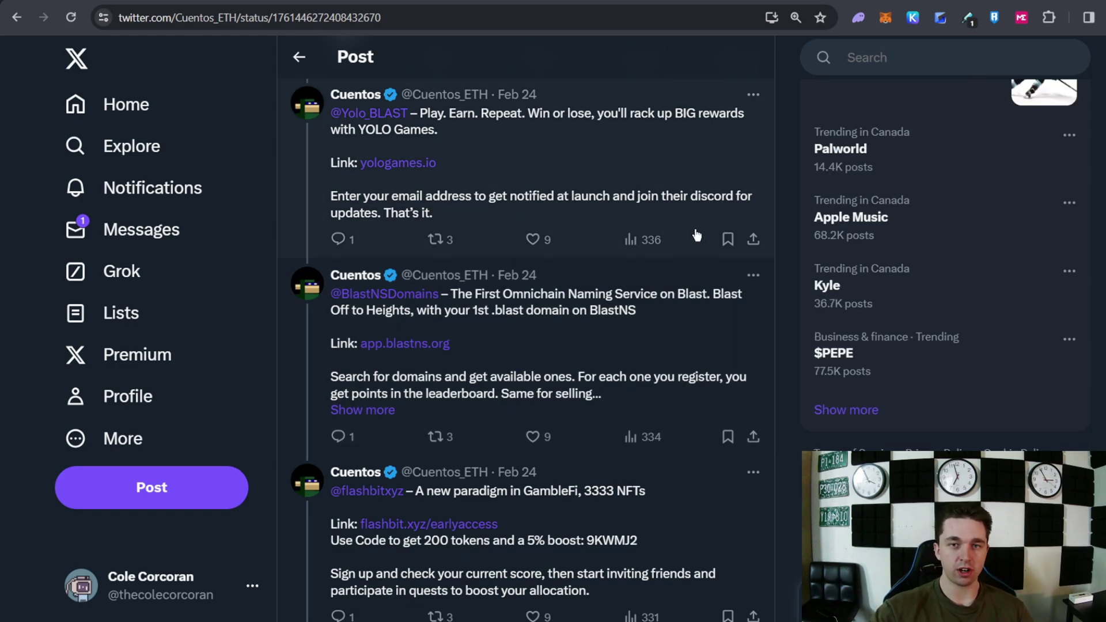